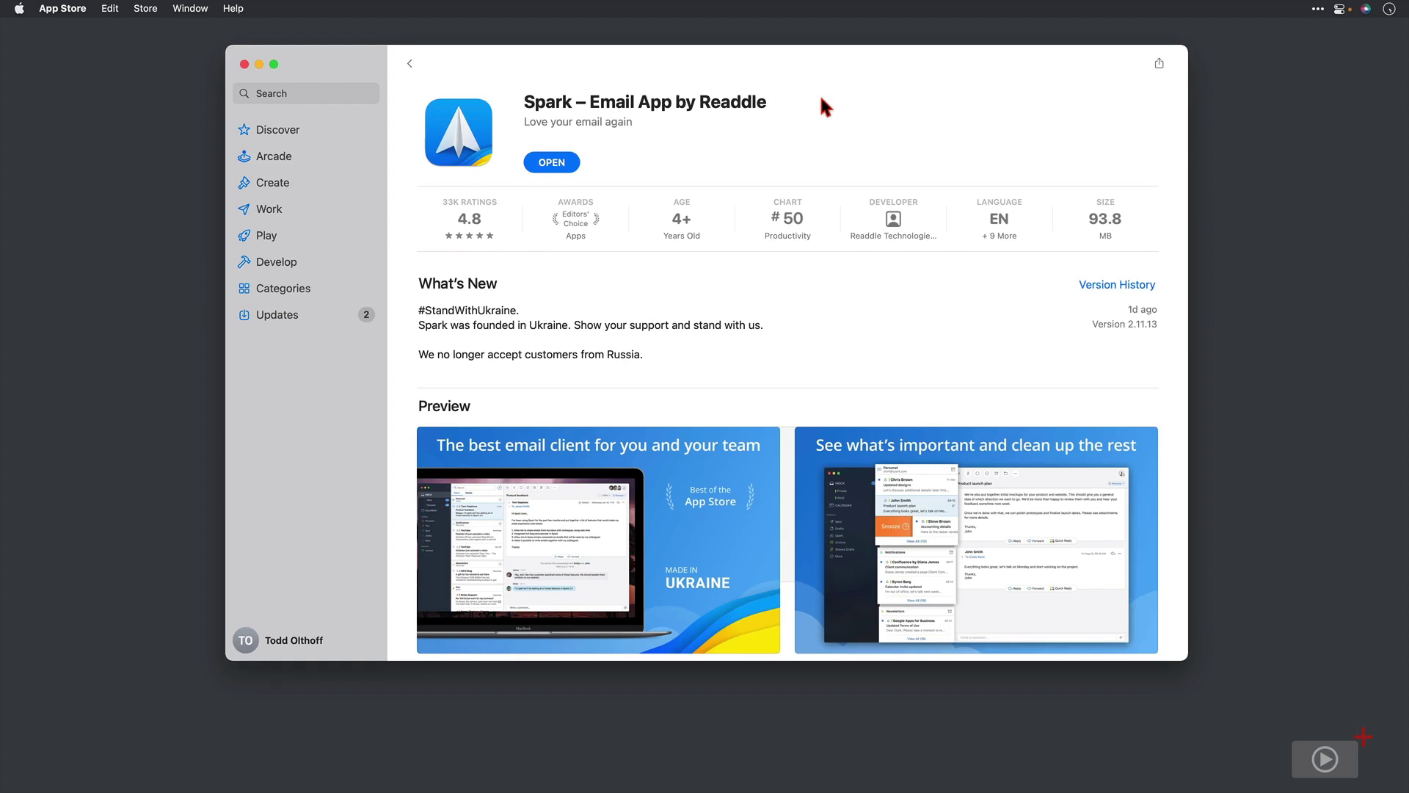
Scroll the Free, Premium and Enterprise plan comparison down to Premium's $6.39 price, then back up
{"action": "scroll", "coordinate": [661, 543], "scroll_direction": "up", "scroll_amount": 3}
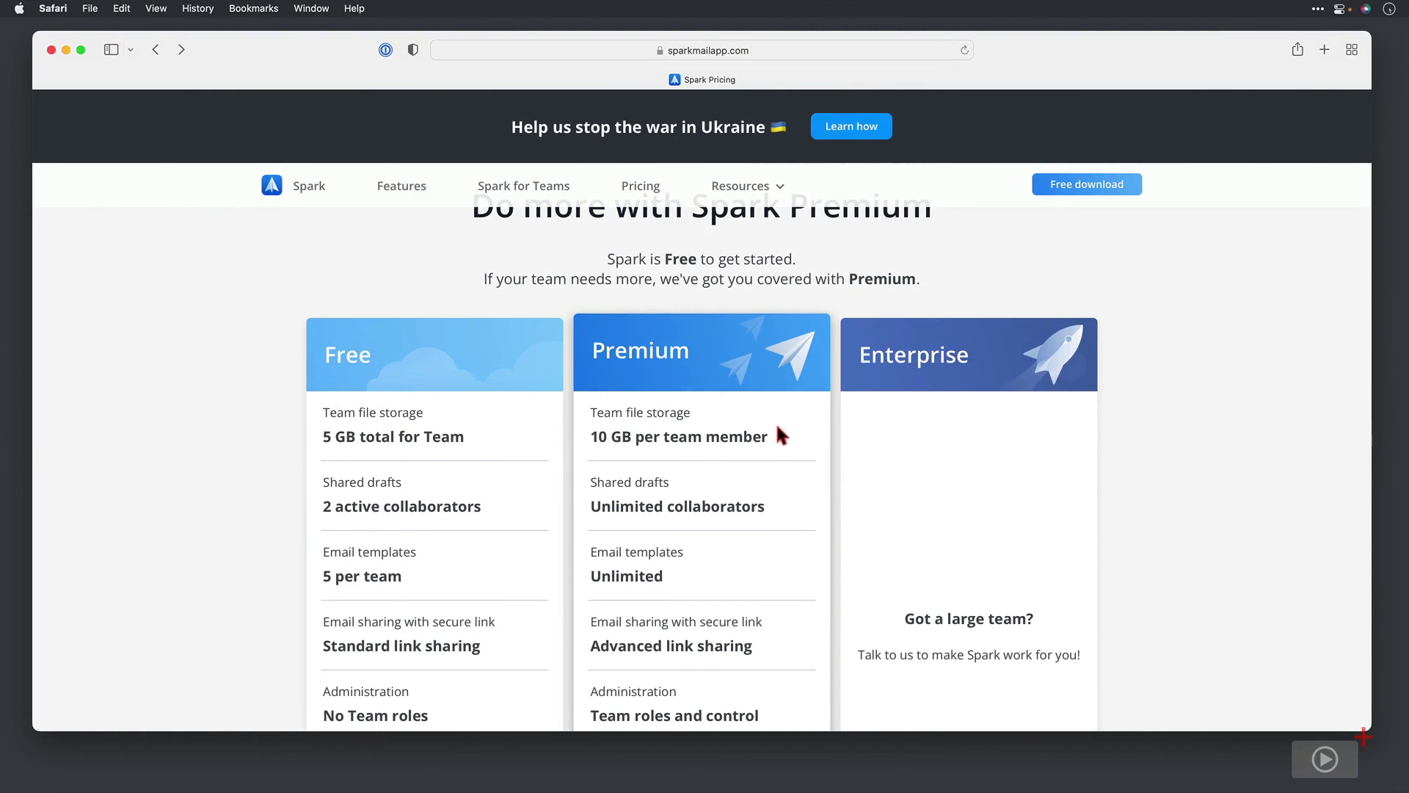
{"action": "scroll", "coordinate": [786, 433], "scroll_direction": "down", "scroll_amount": 3}
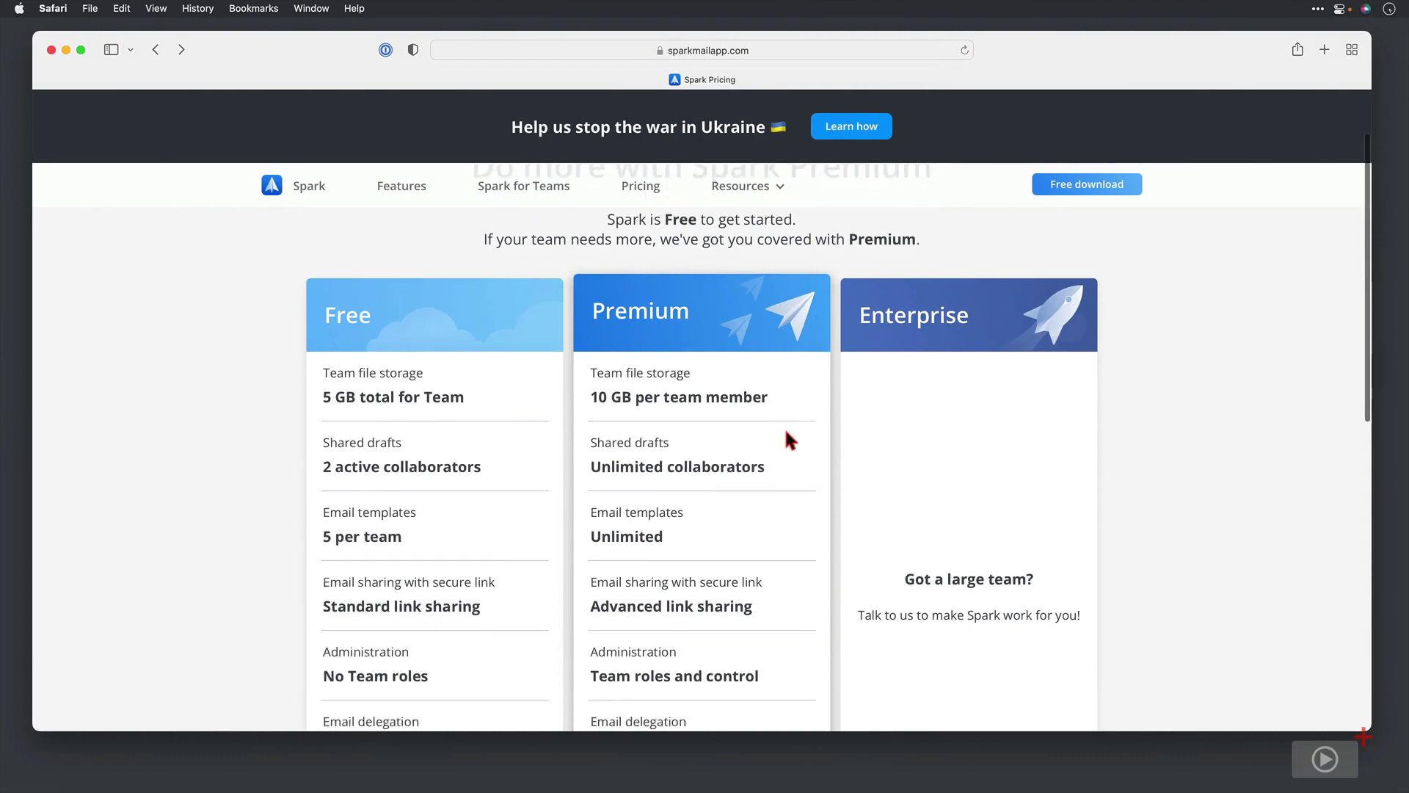
{"action": "scroll", "coordinate": [785, 433], "scroll_direction": "down", "scroll_amount": 1}
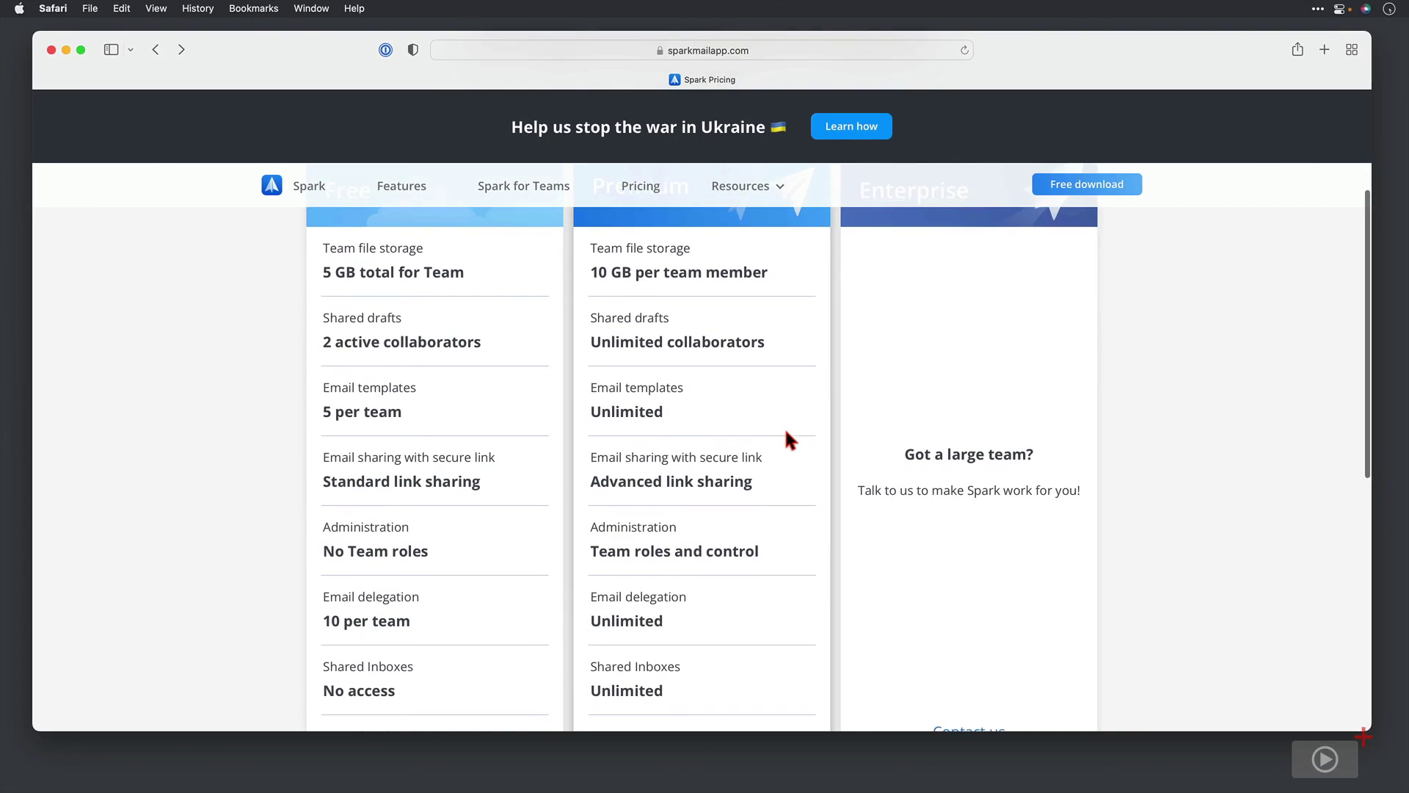
{"action": "scroll", "coordinate": [741, 422], "scroll_direction": "down", "scroll_amount": 2}
{"action": "scroll", "coordinate": [741, 424], "scroll_direction": "down", "scroll_amount": 2}
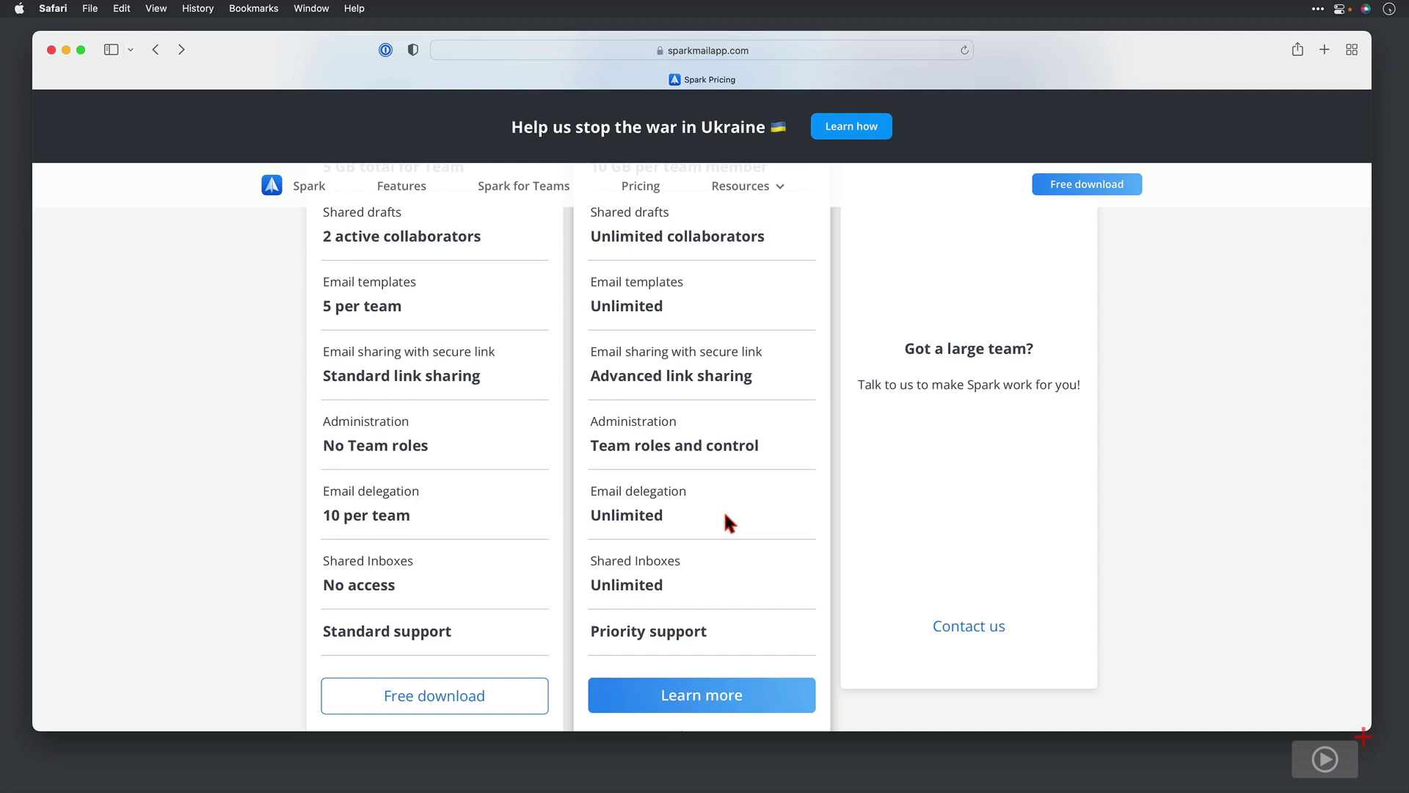
{"action": "scroll", "coordinate": [729, 524], "scroll_direction": "down", "scroll_amount": 6}
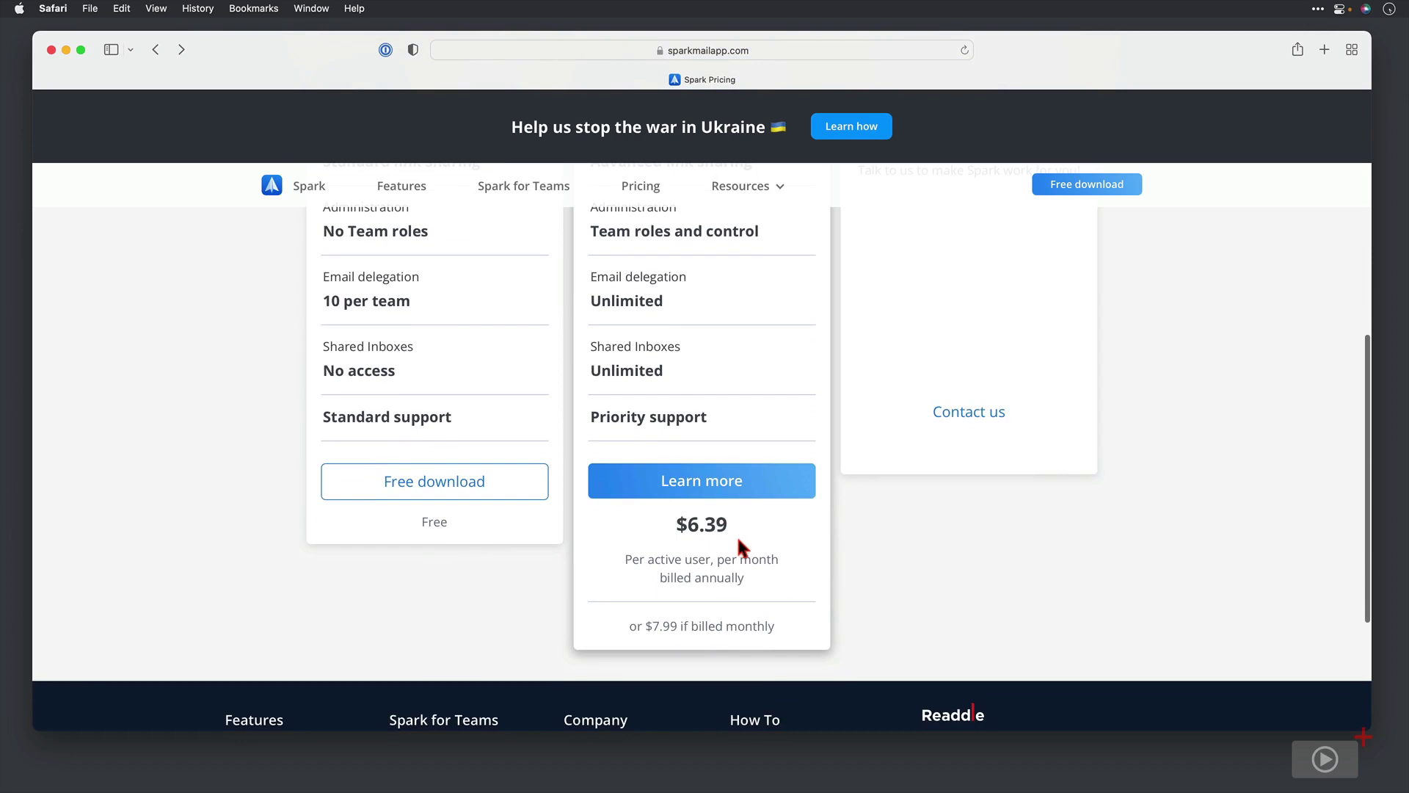
{"action": "scroll", "coordinate": [888, 442], "scroll_direction": "up", "scroll_amount": 10}
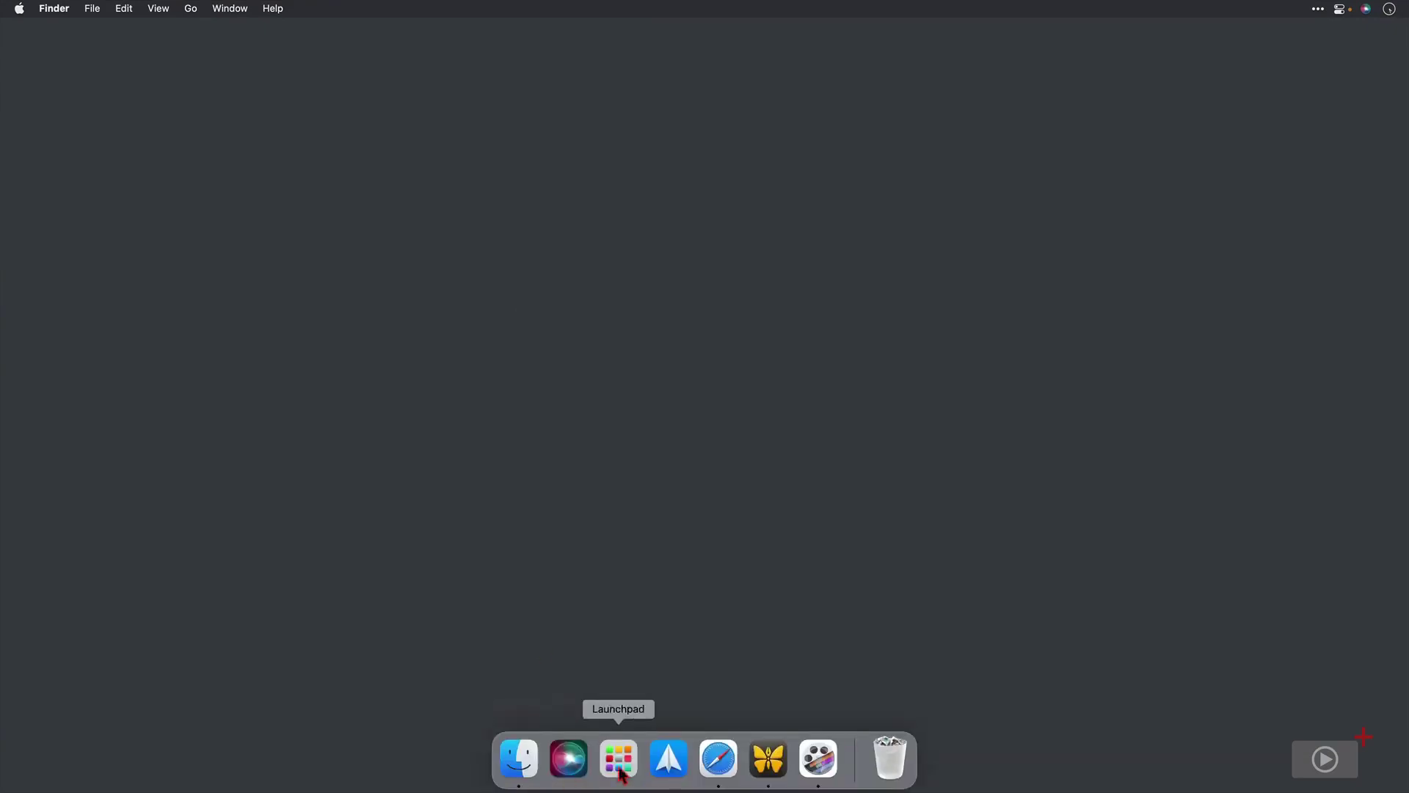
Launch Spark, skip its tour to Built-in calendar, dismiss the notifications notice and begin setup
{"action": "left_click", "coordinate": [666, 757]}
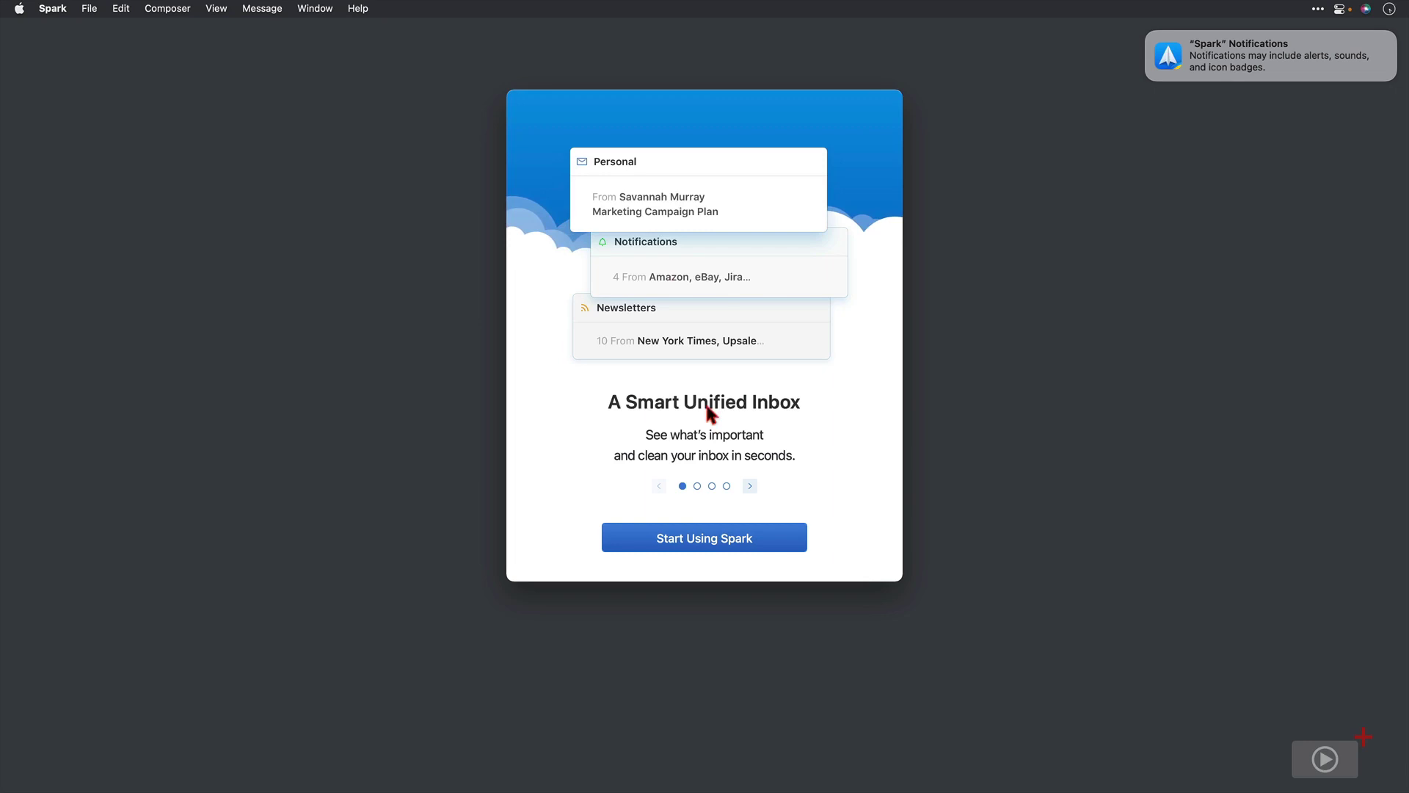
{"action": "left_click", "coordinate": [750, 480]}
{"action": "left_click", "coordinate": [751, 486]}
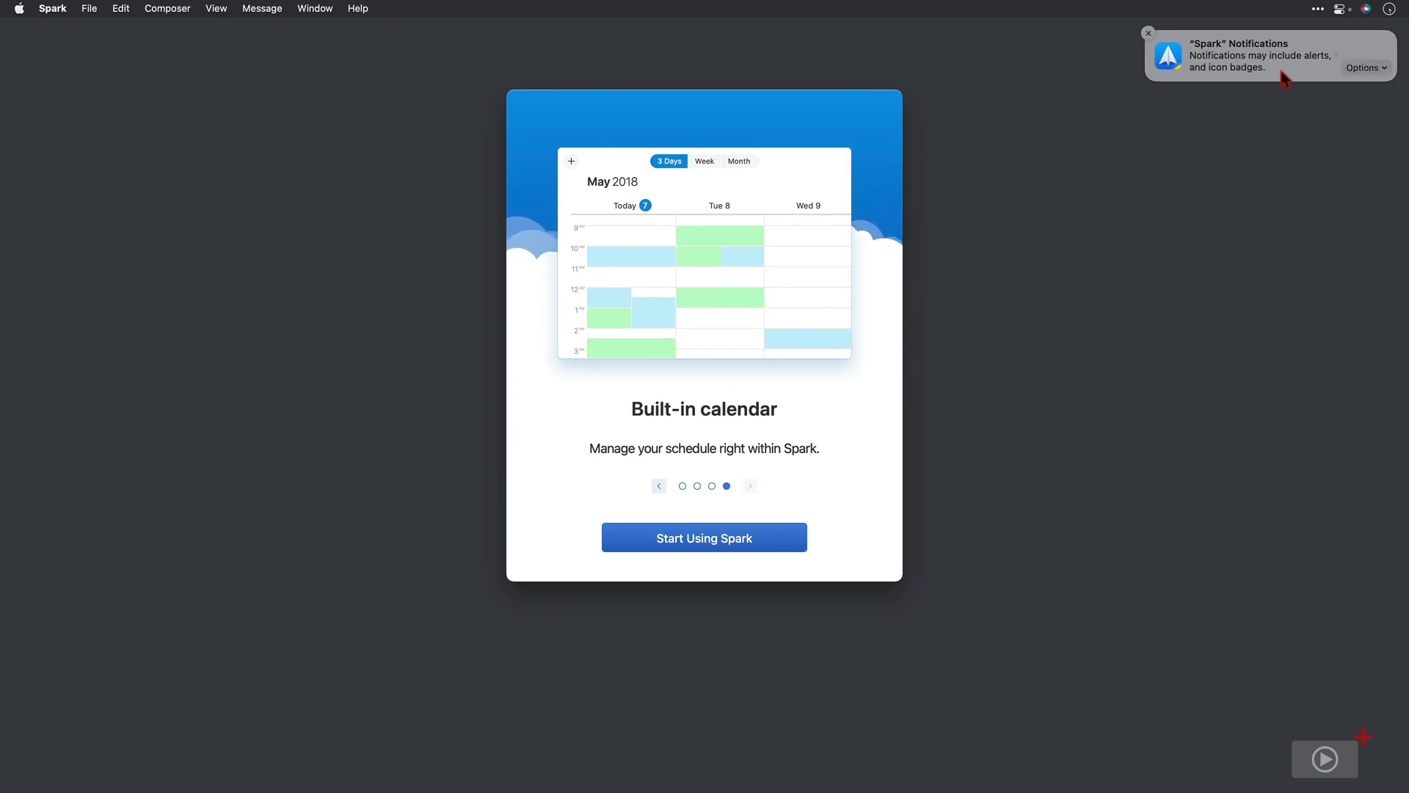
{"action": "mouse_move", "coordinate": [1266, 61]}
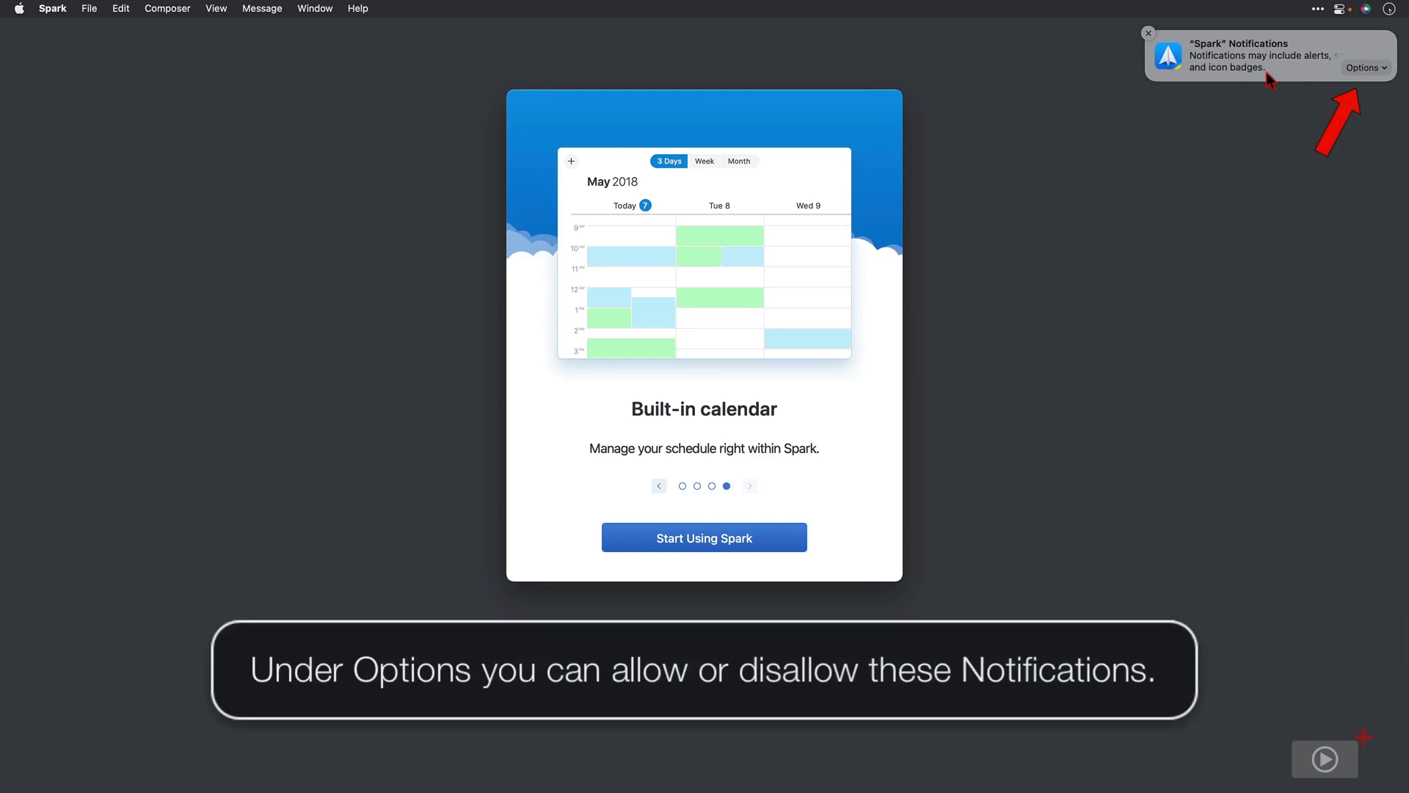
{"action": "left_click", "coordinate": [1148, 33]}
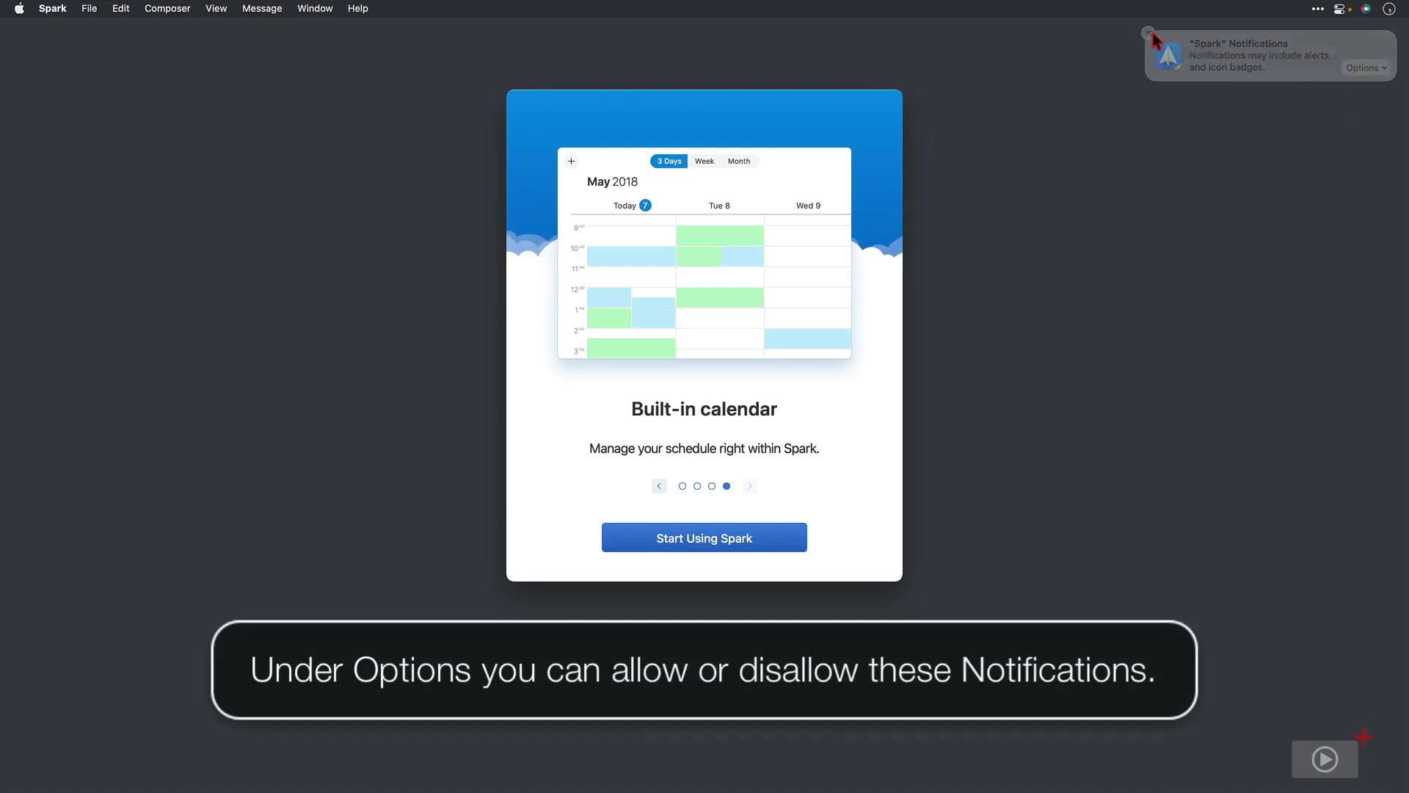
{"action": "left_click", "coordinate": [706, 538]}
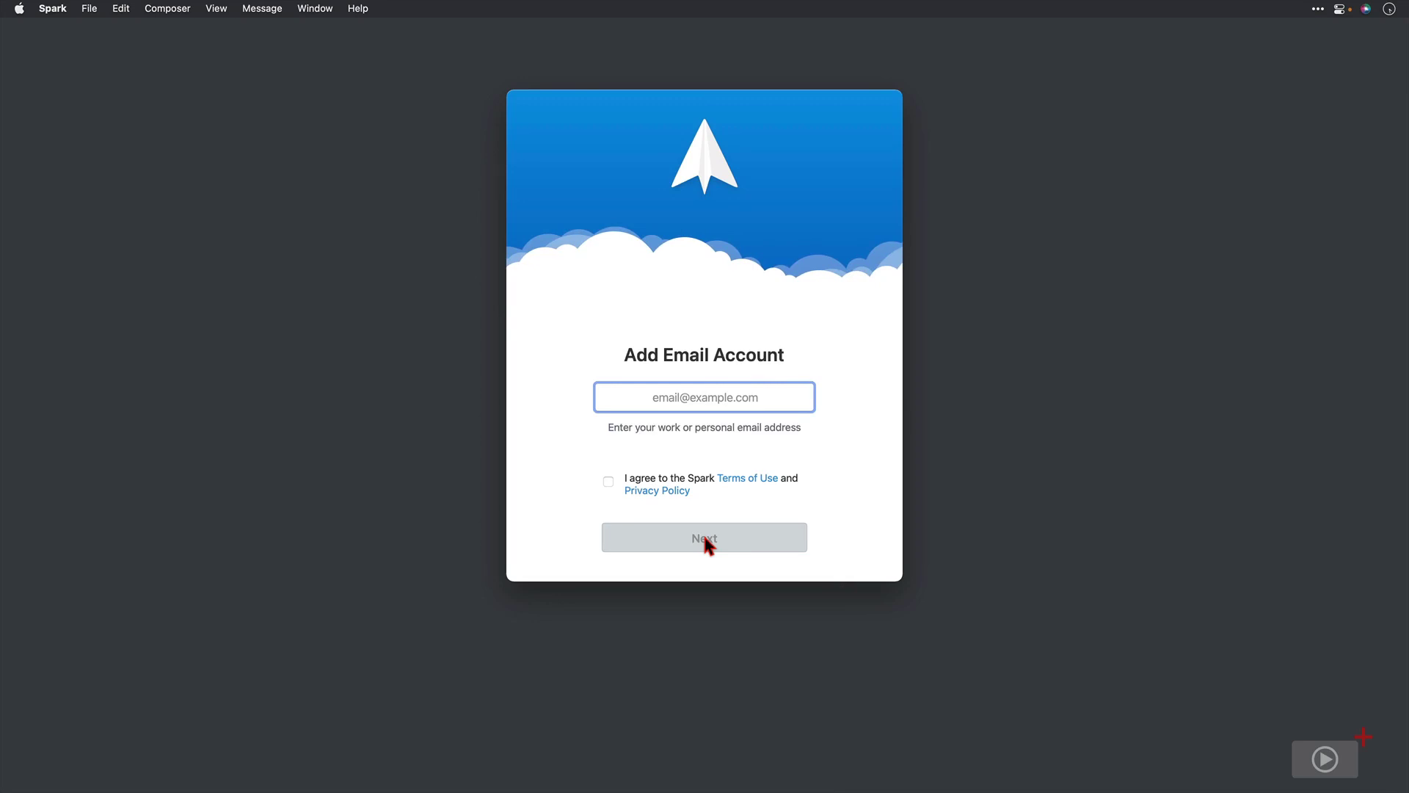
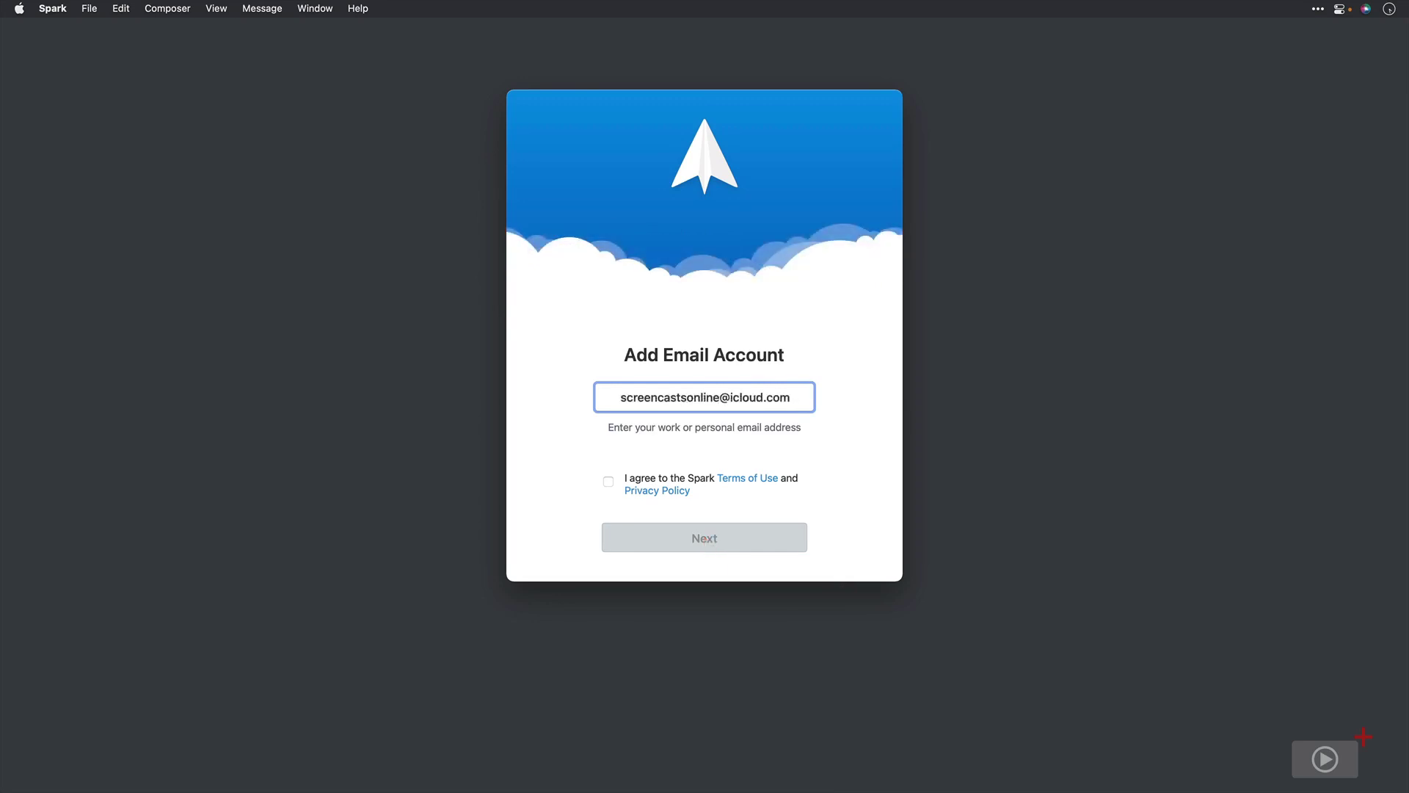
{"action": "left_click", "coordinate": [607, 481]}
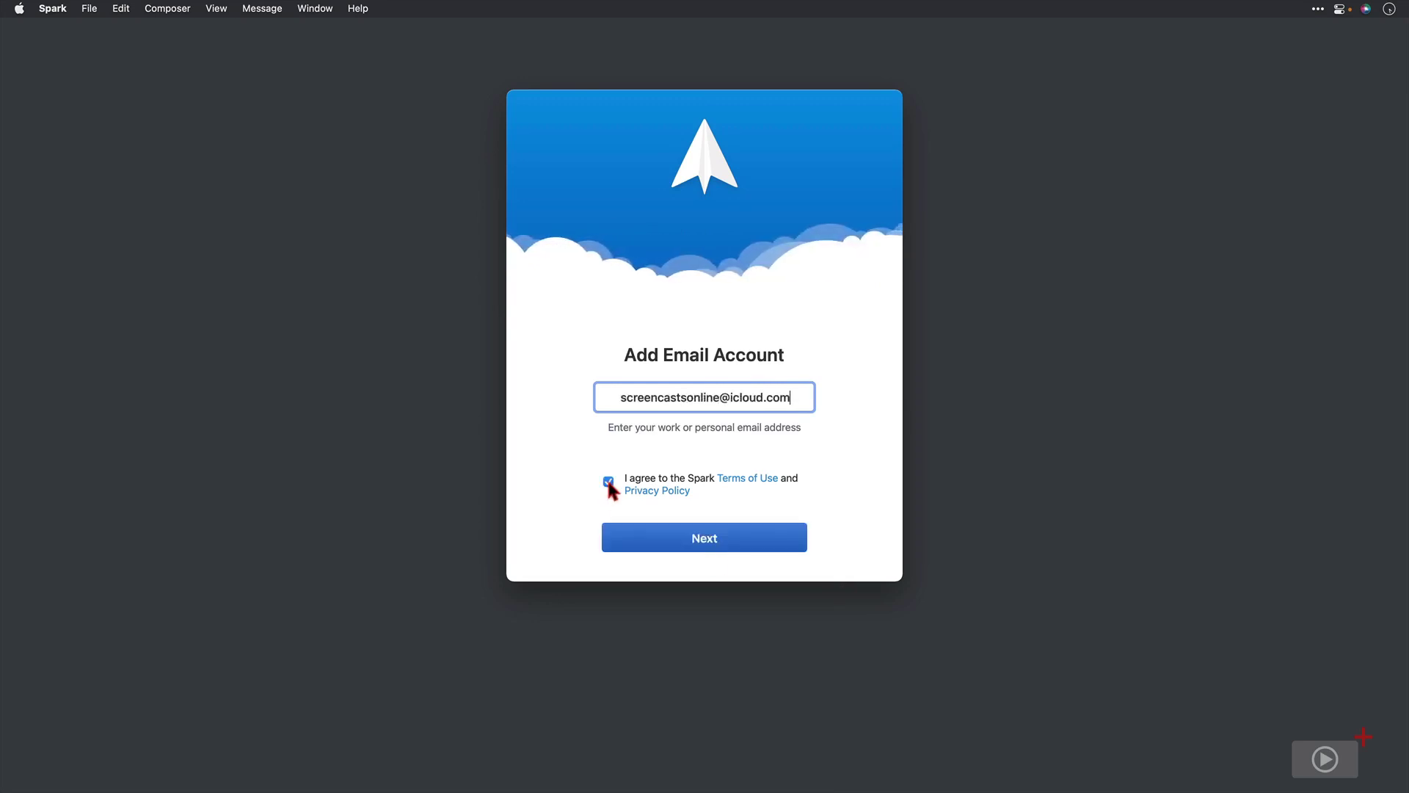
{"action": "left_click", "coordinate": [704, 536]}
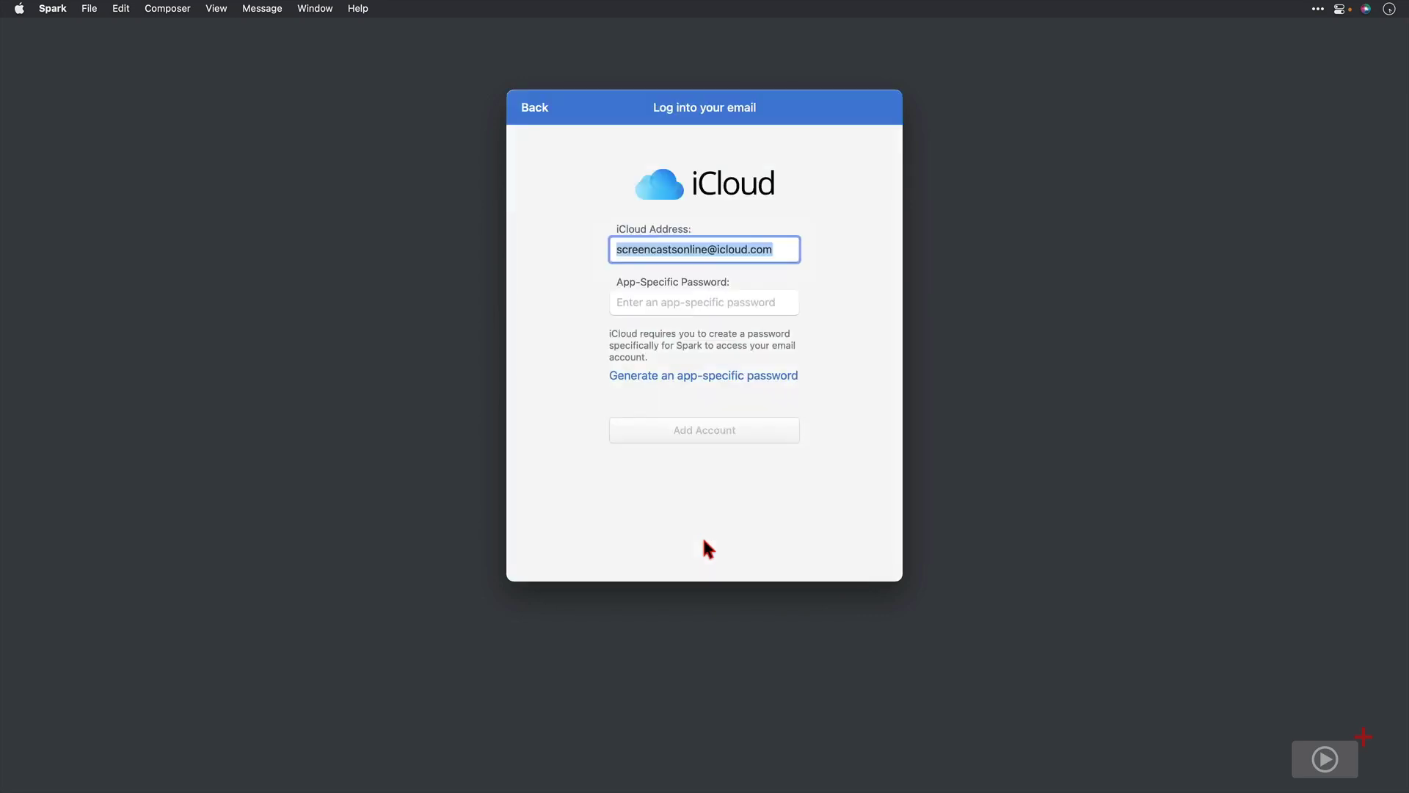
{"action": "left_click", "coordinate": [636, 301]}
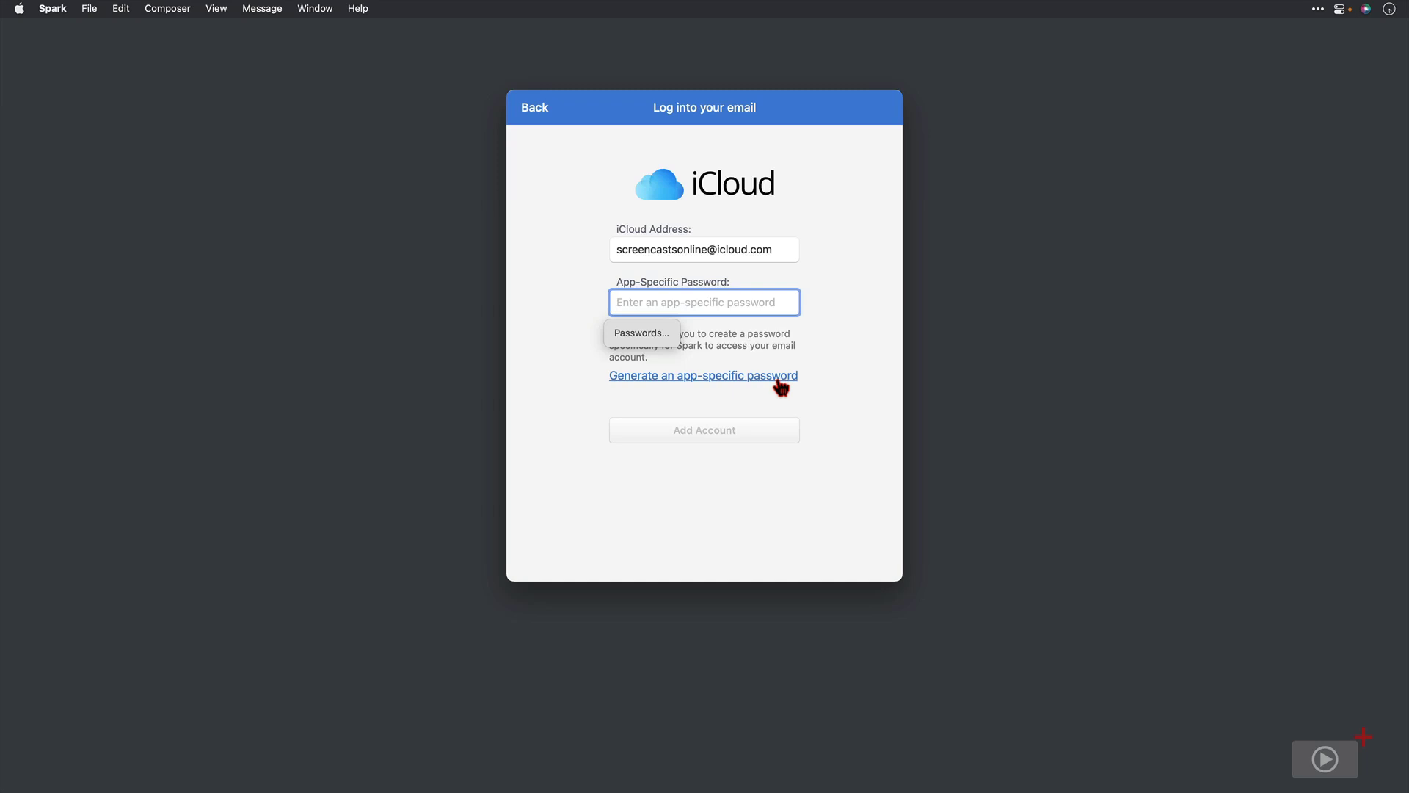
{"action": "key", "text": "super+v"}
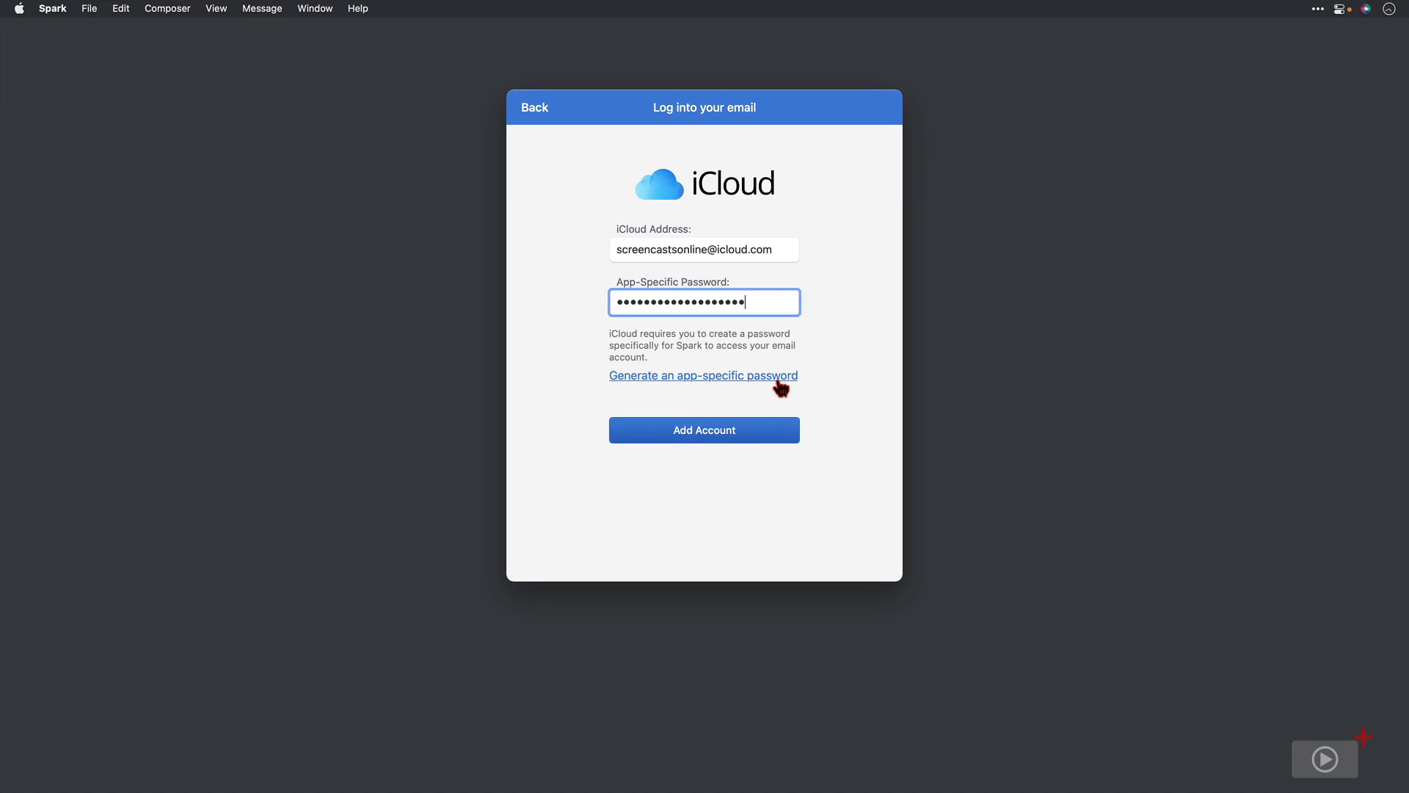
Add the iCloud account, skip restoring old accounts as a new user, and start using Spark
{"action": "left_click", "coordinate": [727, 433]}
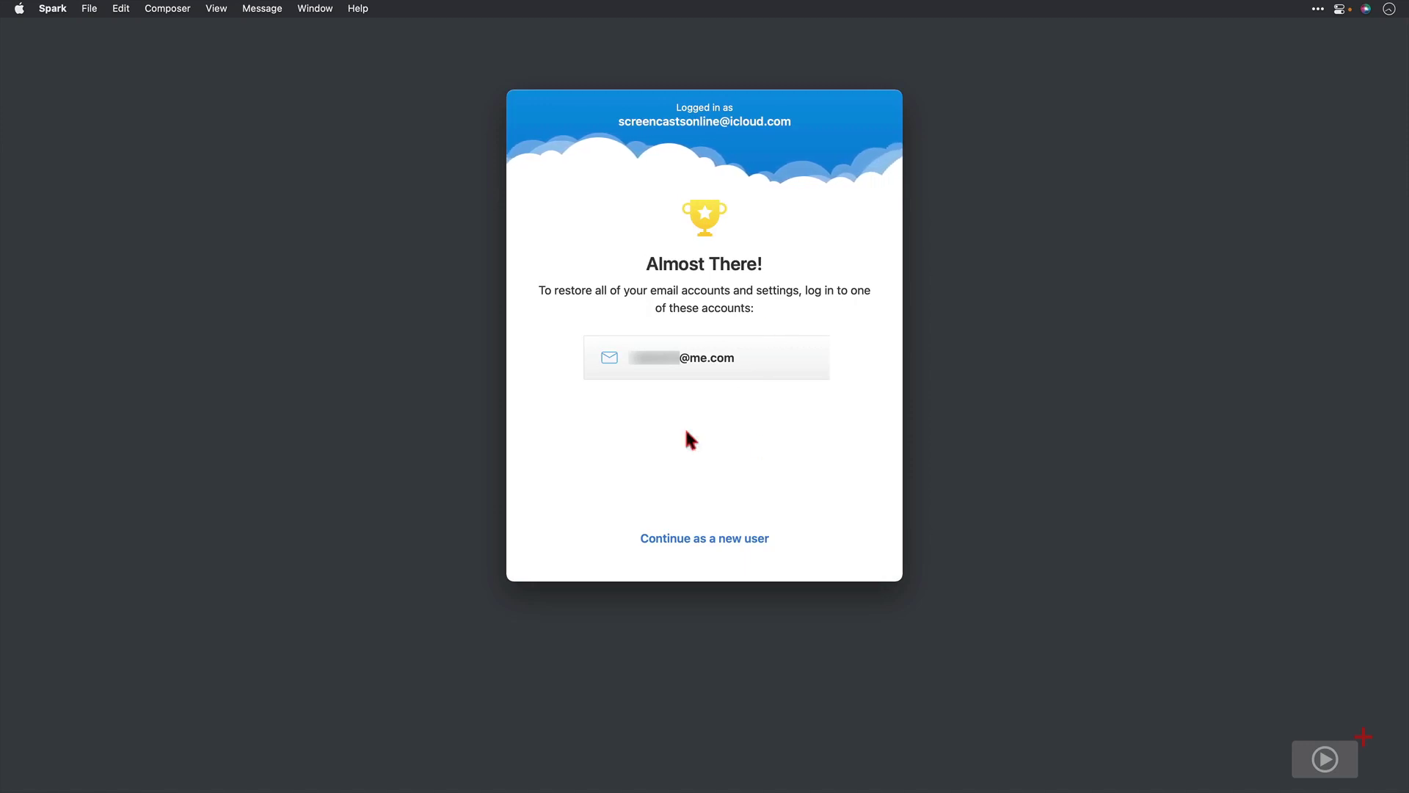
{"action": "left_click", "coordinate": [704, 538]}
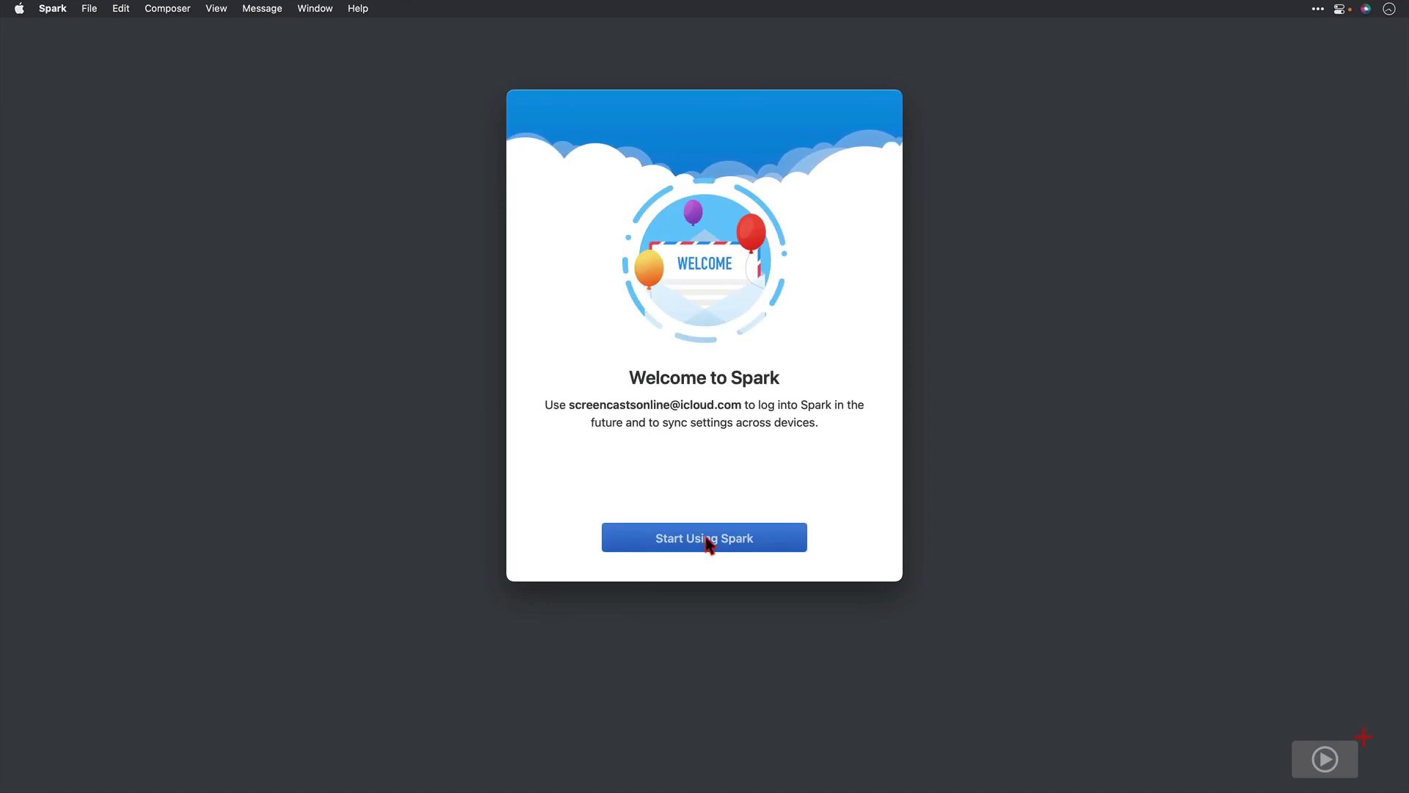
{"action": "left_click", "coordinate": [705, 538]}
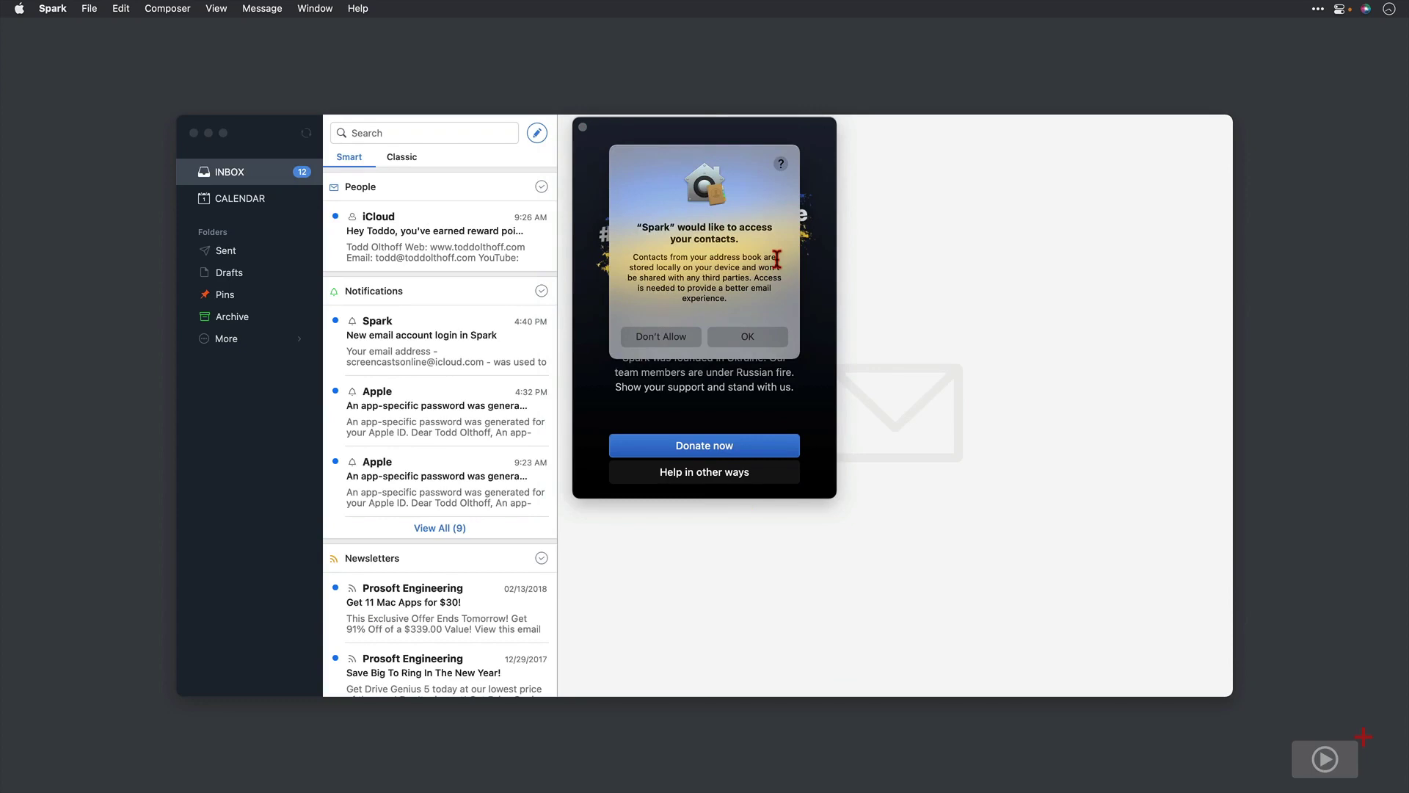
Approve the contacts access prompt with OK and close the 'Help us in Ukraine' popup
{"action": "left_click", "coordinate": [748, 337]}
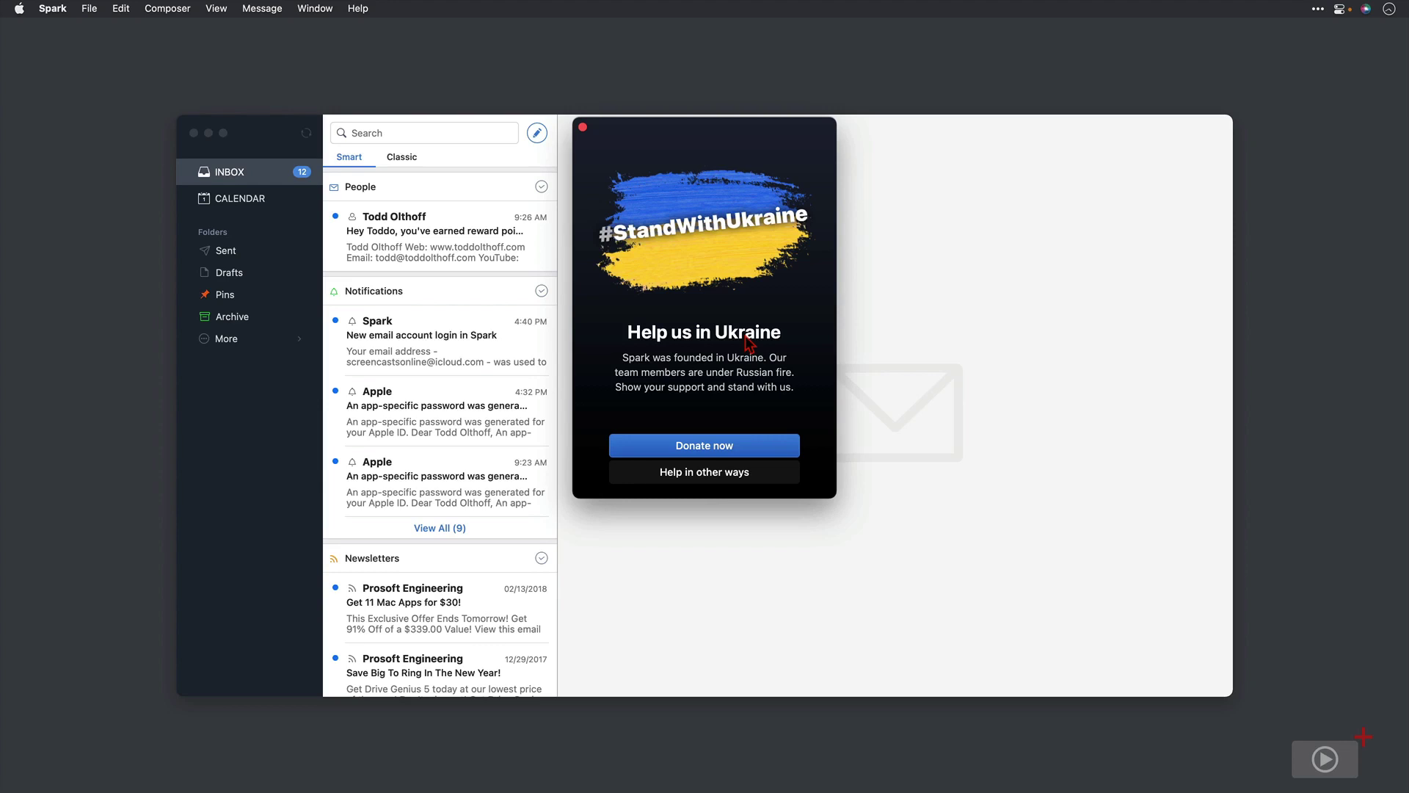
{"action": "left_click", "coordinate": [584, 127]}
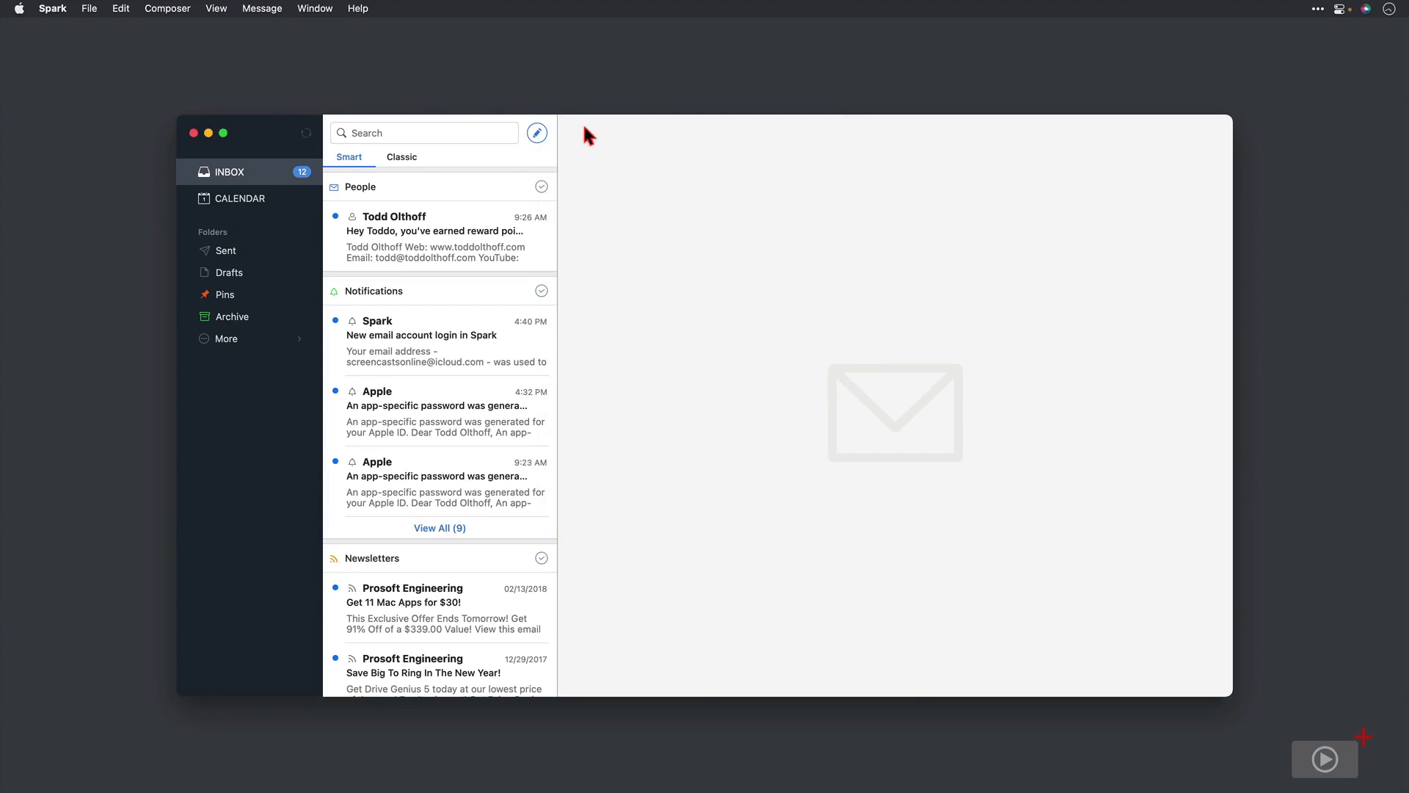